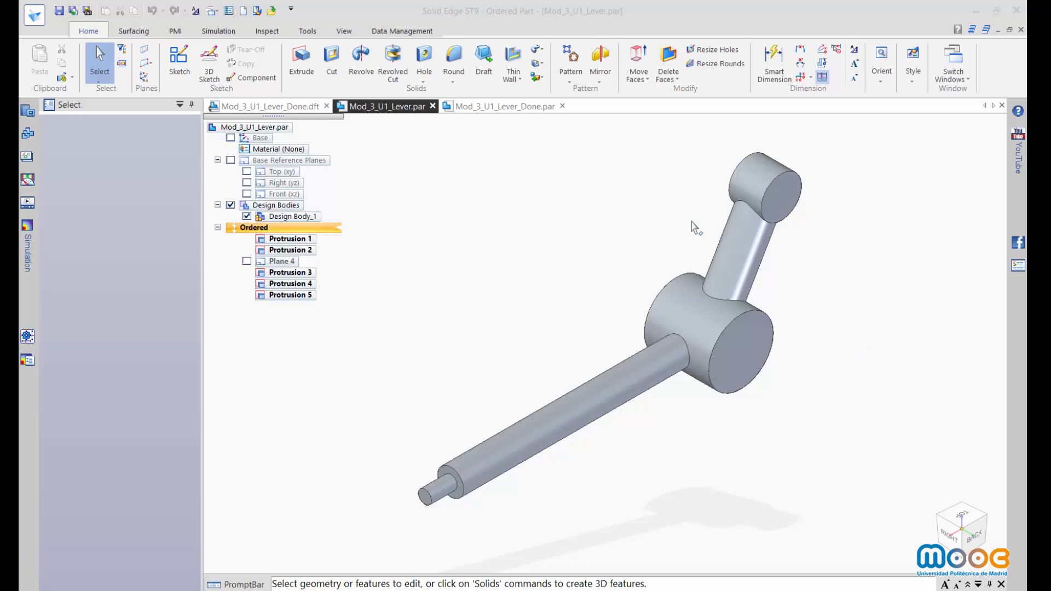
- Check the finished lever in Mod_3_U1_Lever_Done.par and display the base reference planes in Mod_3_U1_Lever.par
click(514, 106)
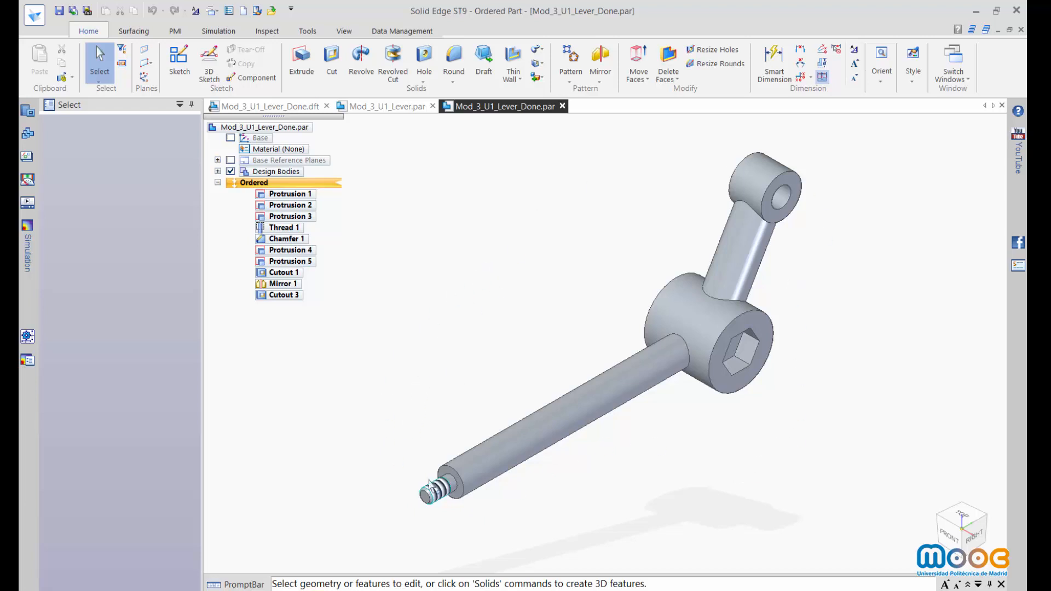
click(402, 107)
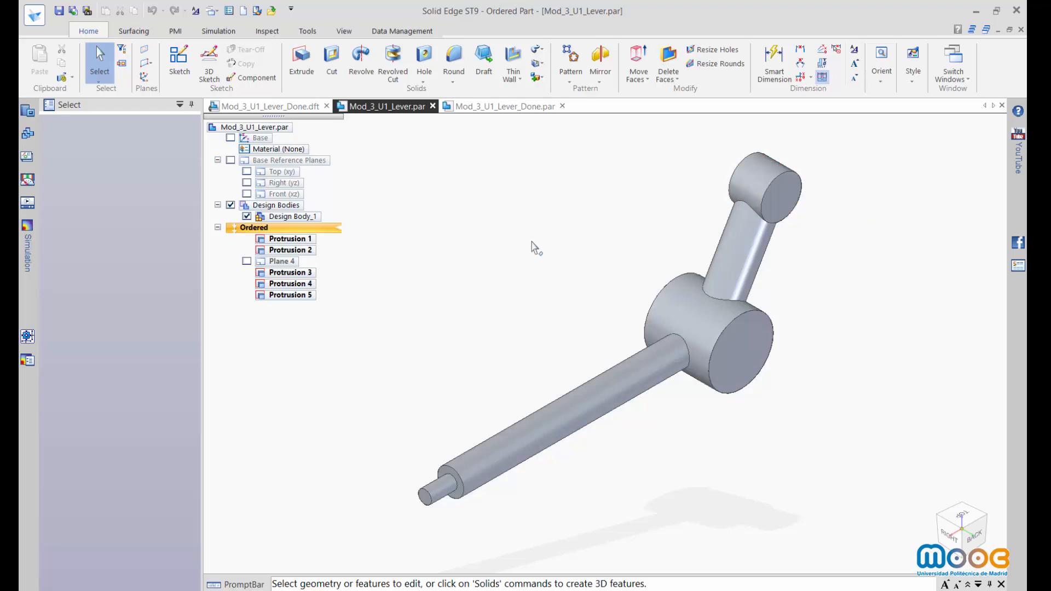
click(230, 160)
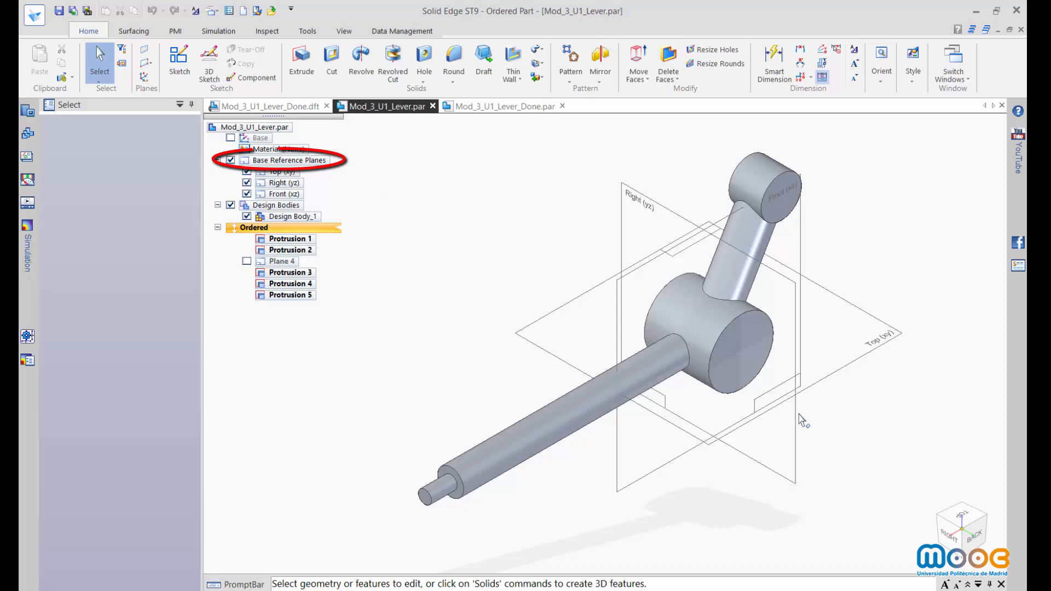
middle_drag(864, 464, 802, 430)
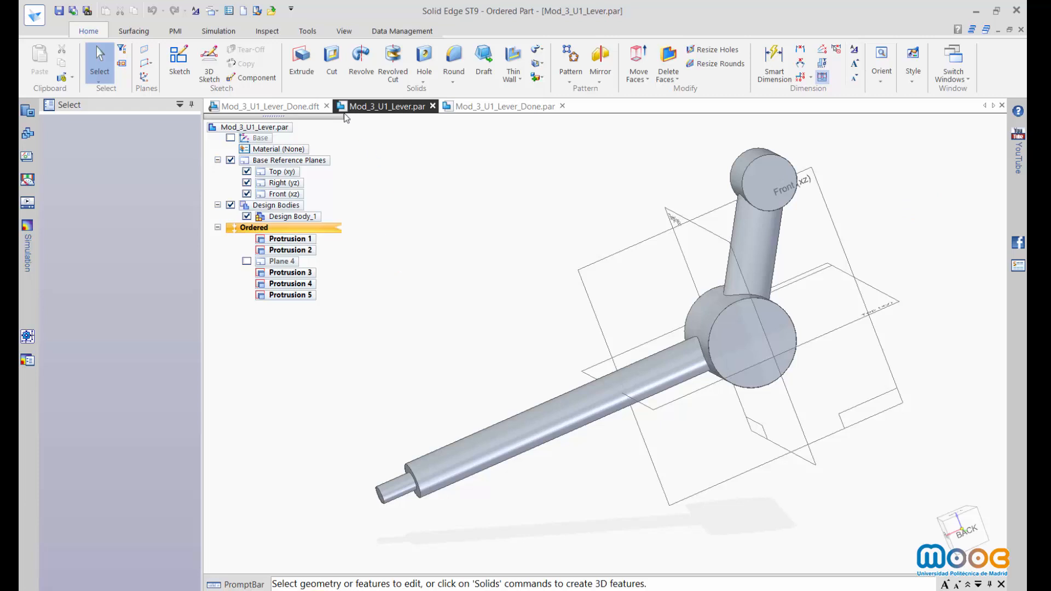
- Begin a Cut on the small cylinder's end face and sketch a concentric circle about 14.66 mm in diameter
click(335, 55)
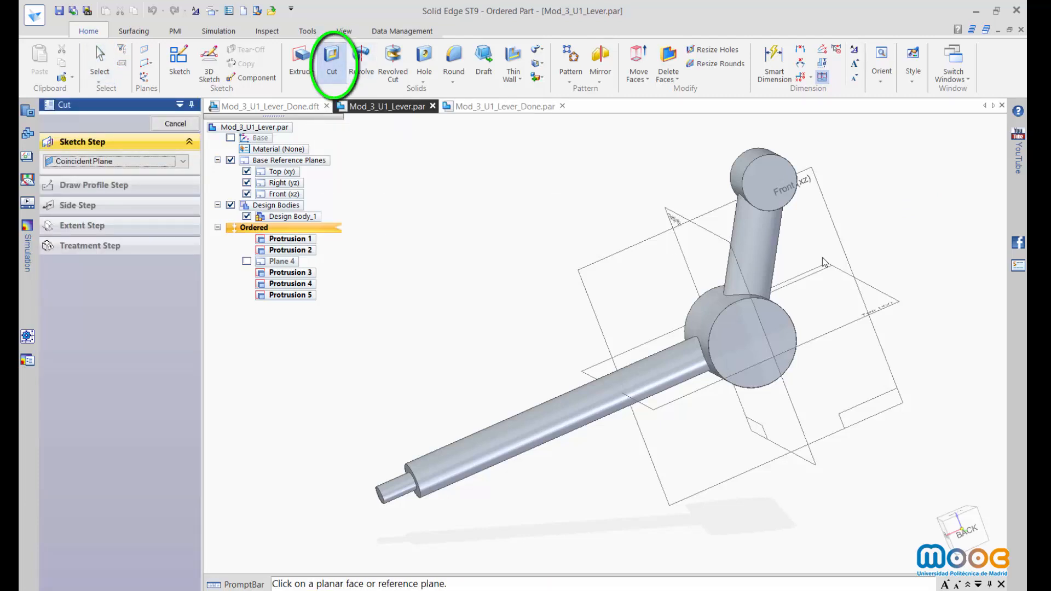
click(768, 173)
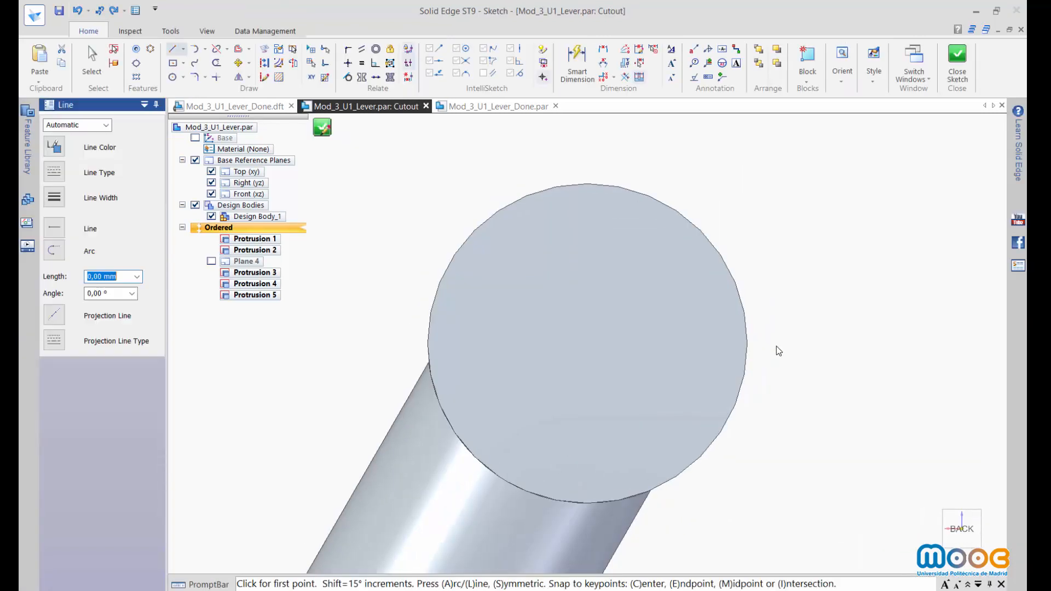
click(174, 78)
click(586, 343)
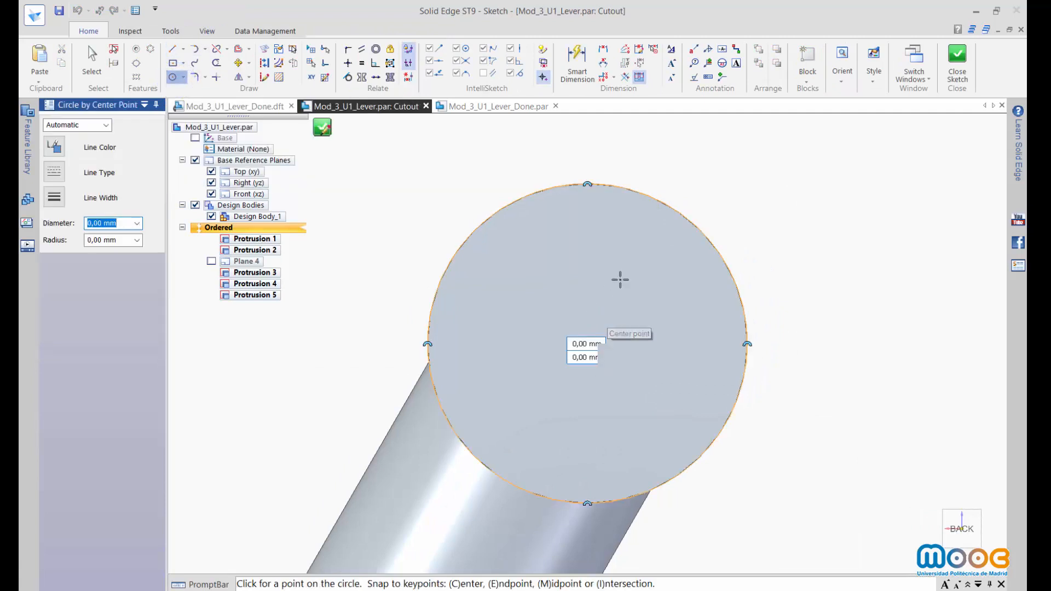
click(681, 343)
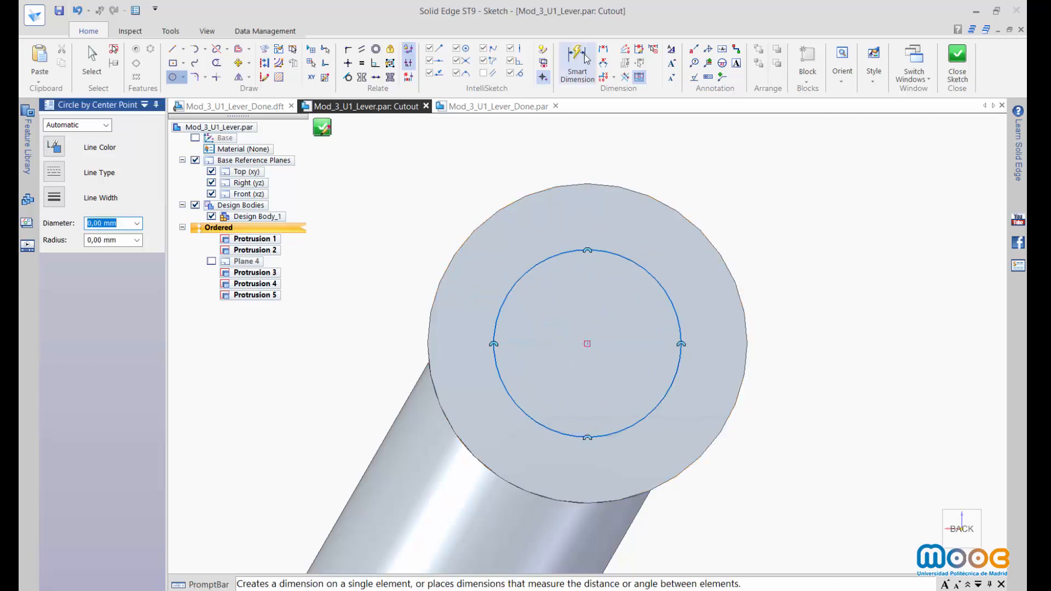
- Dimension the sketched circle's diameter and set it to 12 mm
click(586, 61)
click(643, 267)
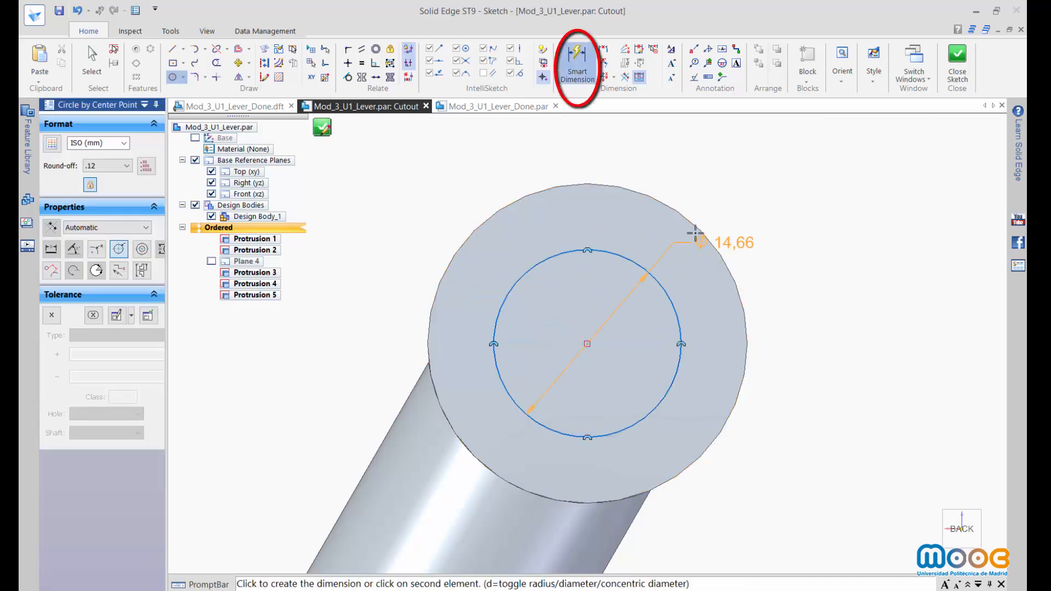
click(686, 237)
text(12)
key(Return)
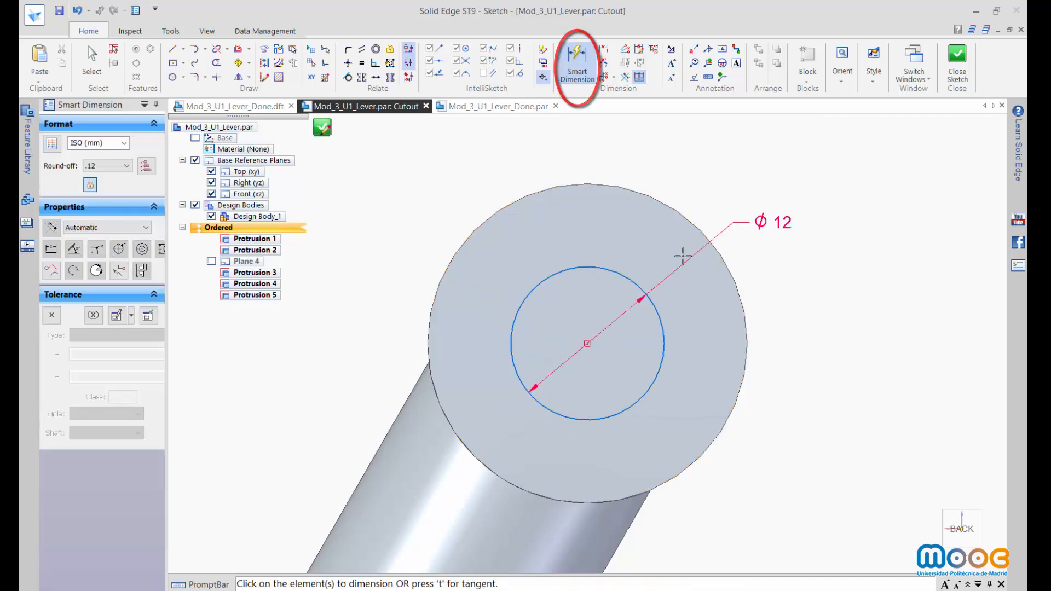
- Close the sketch, cut the hole through all toward the small cylinder's body, and save the part
click(958, 61)
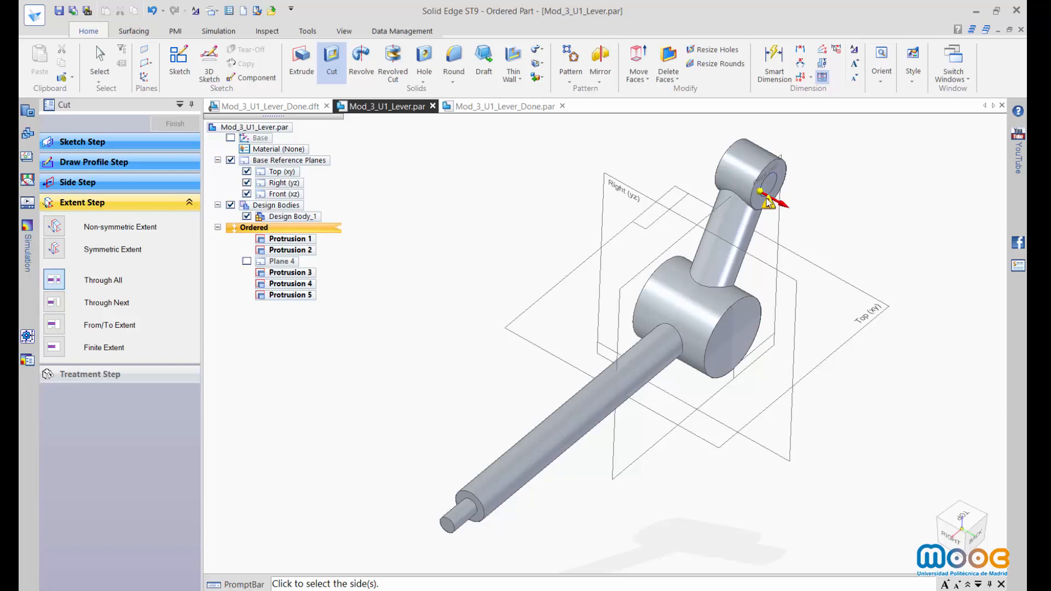
click(699, 171)
click(178, 127)
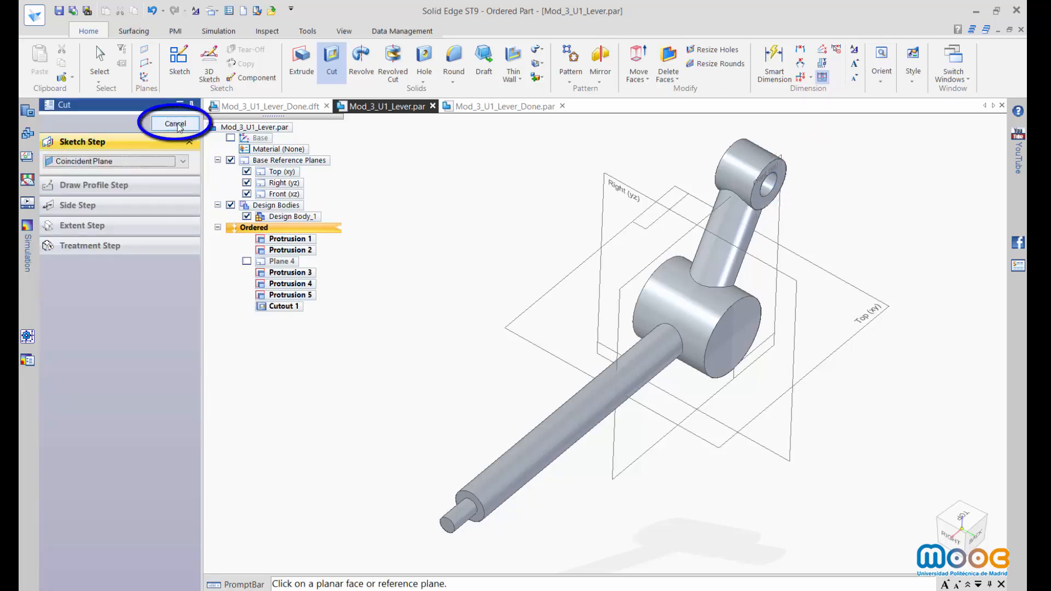
click(59, 10)
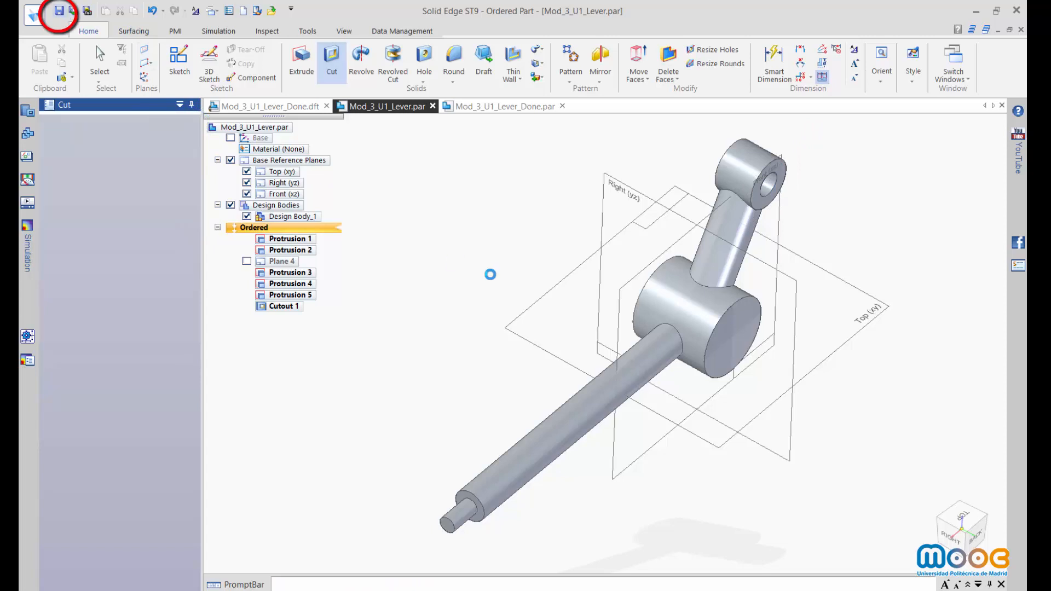
- Examine the hexagonal recess in the large cylinder of Mod_3_U1_Lever_Done.par and return to Mod_3_U1_Lever.par
middle_drag(501, 370, 572, 236)
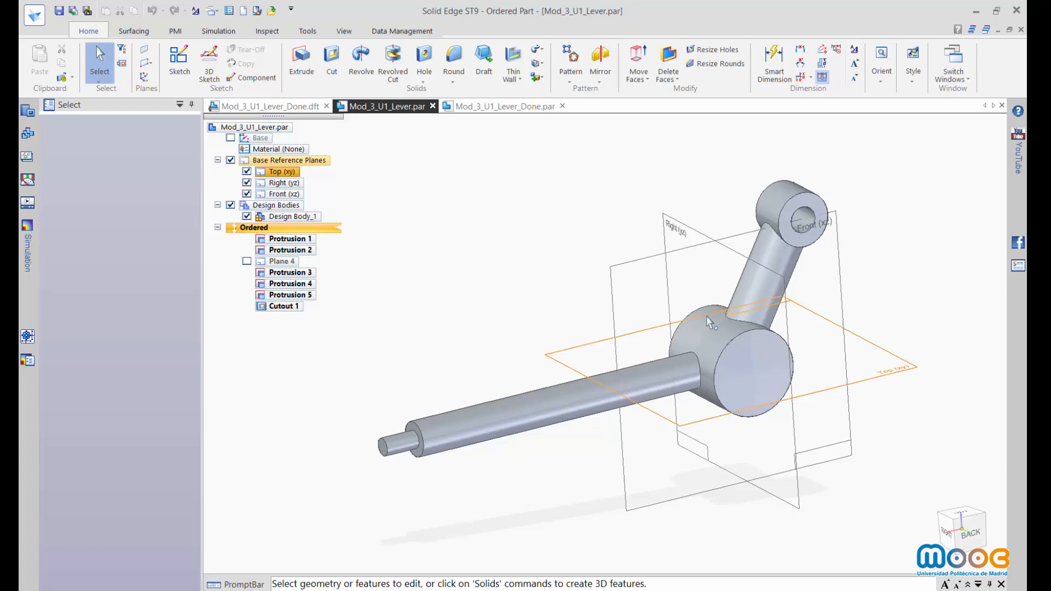
key(ctrl+Tab)
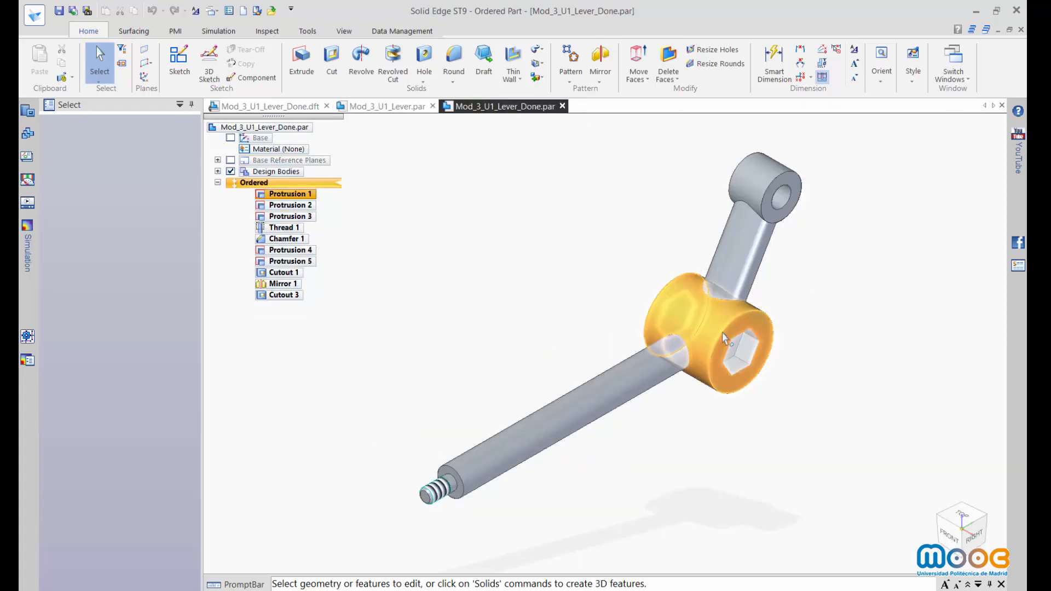
middle_drag(596, 460, 514, 460)
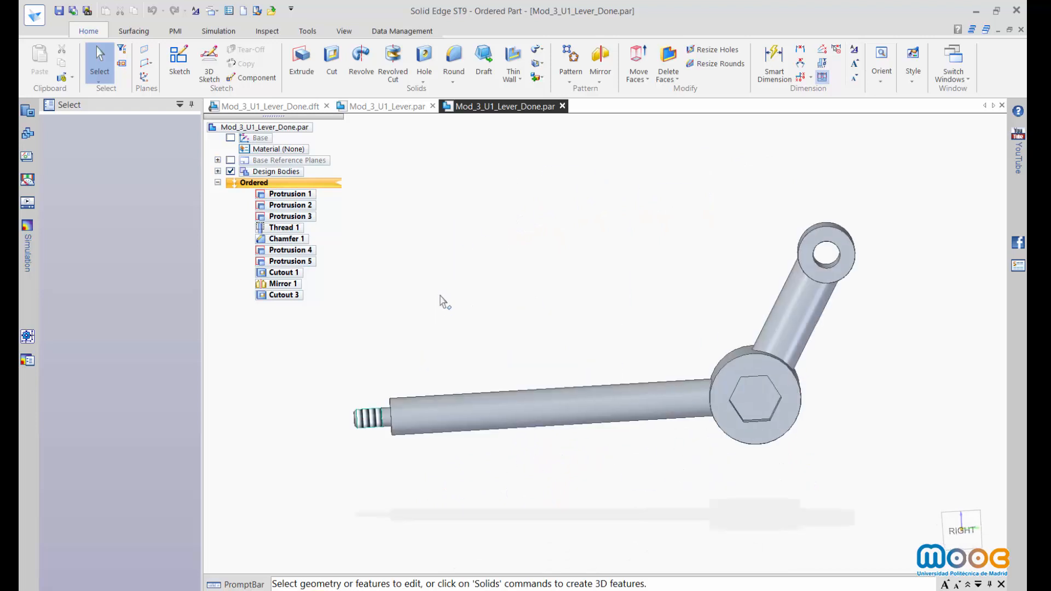
middle_drag(444, 302, 554, 335)
click(399, 107)
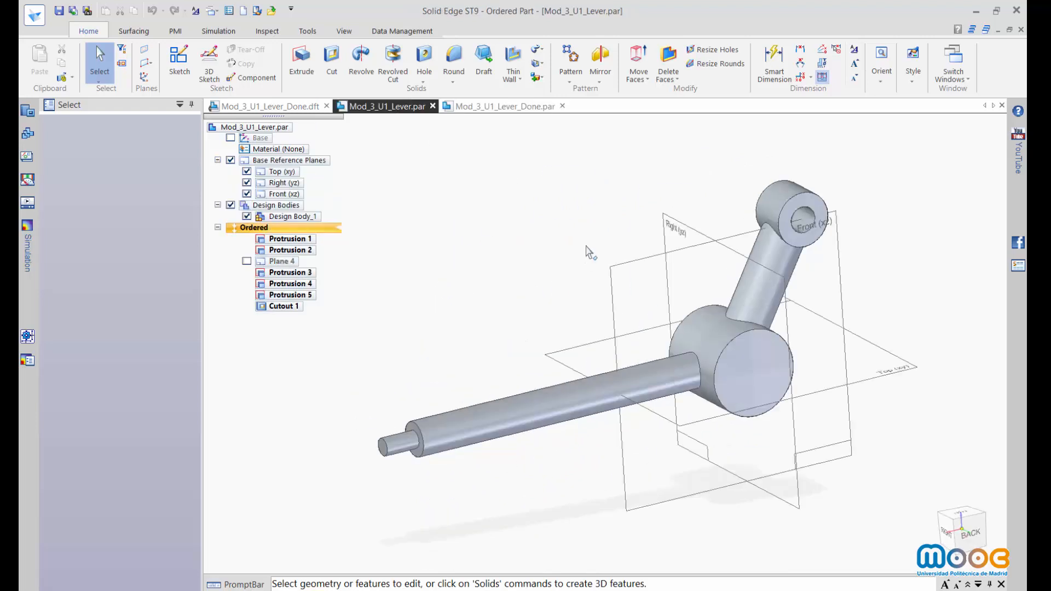
- Begin a Cut on the large cylinder's end face and sketch a centred six-sided polygon by midpoint, about 11 mm from centre to flat
click(332, 58)
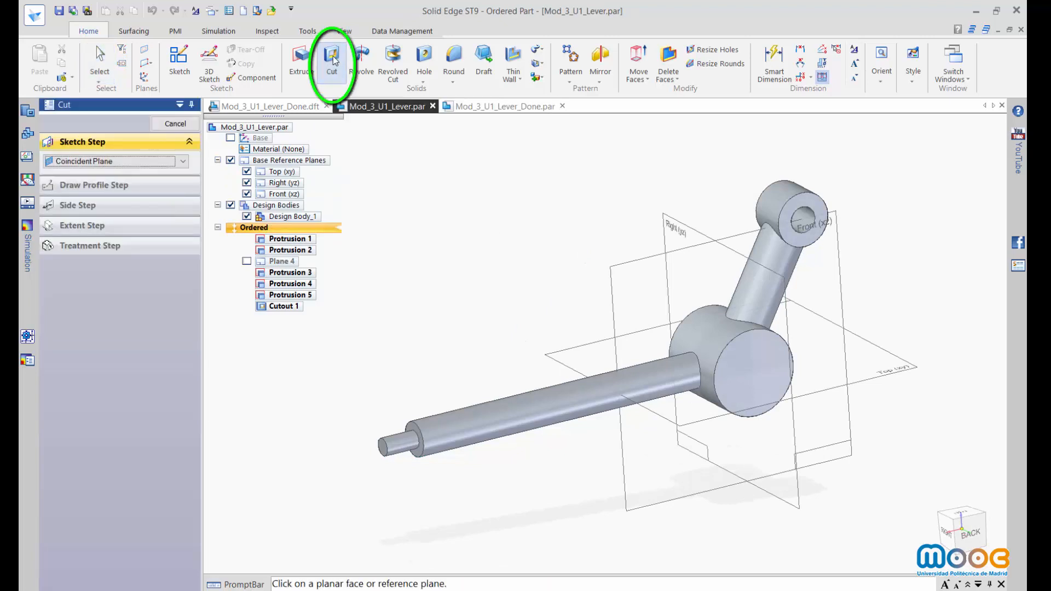
click(749, 355)
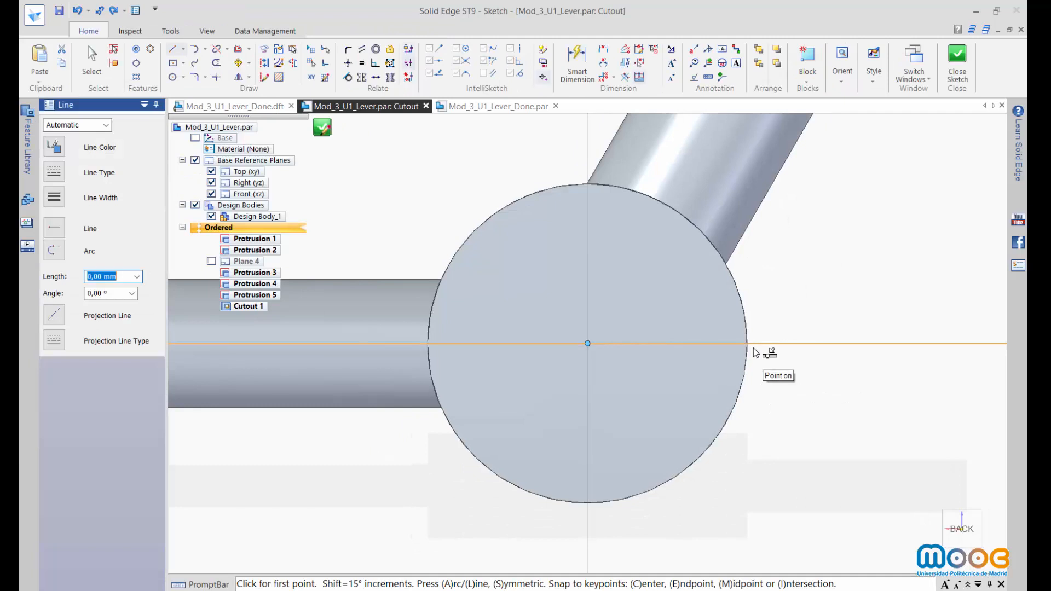
click(184, 64)
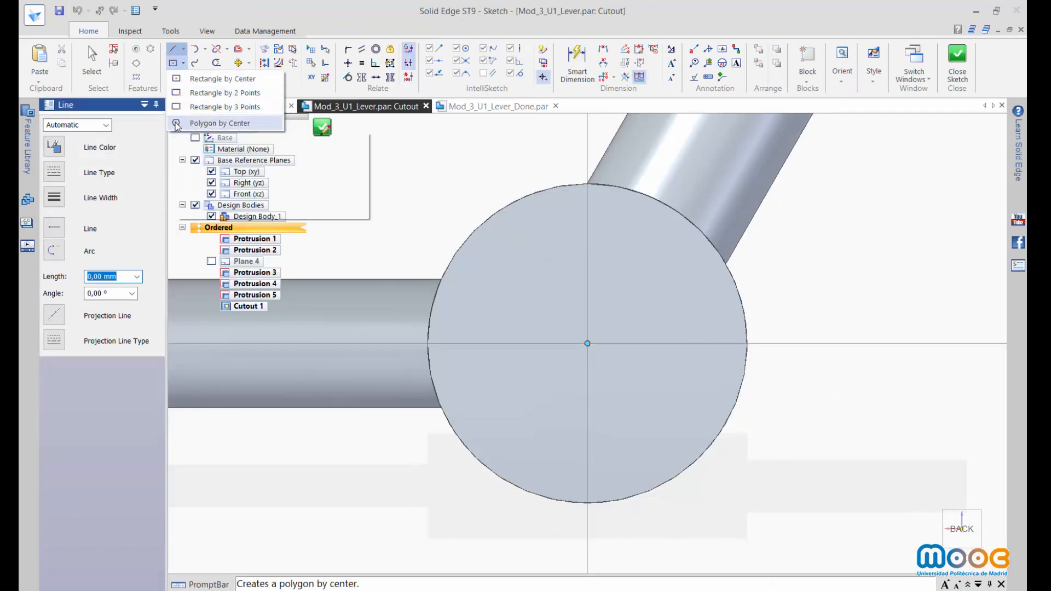
click(176, 124)
click(588, 344)
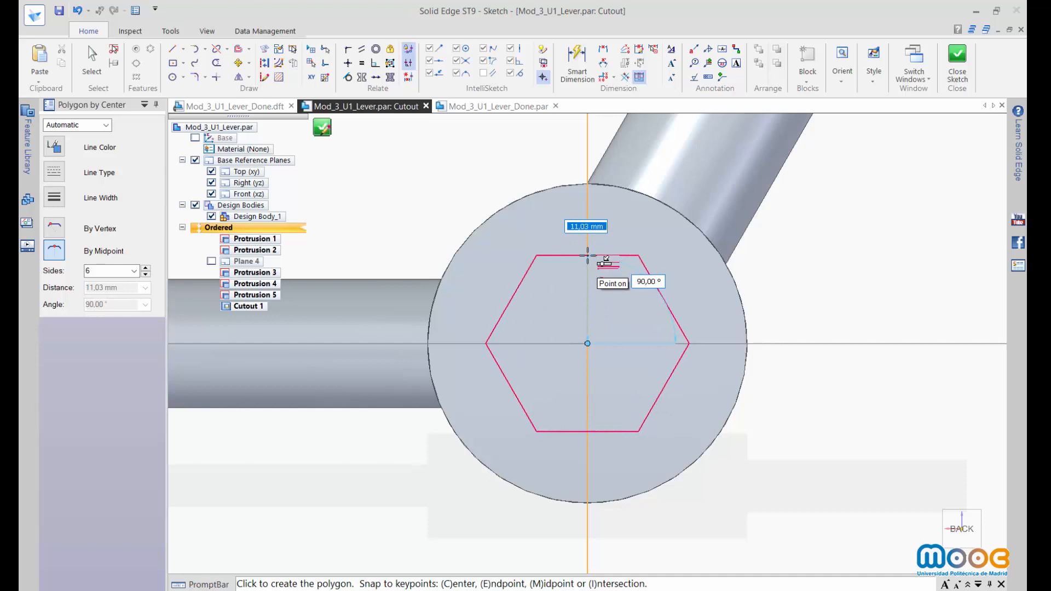
click(588, 255)
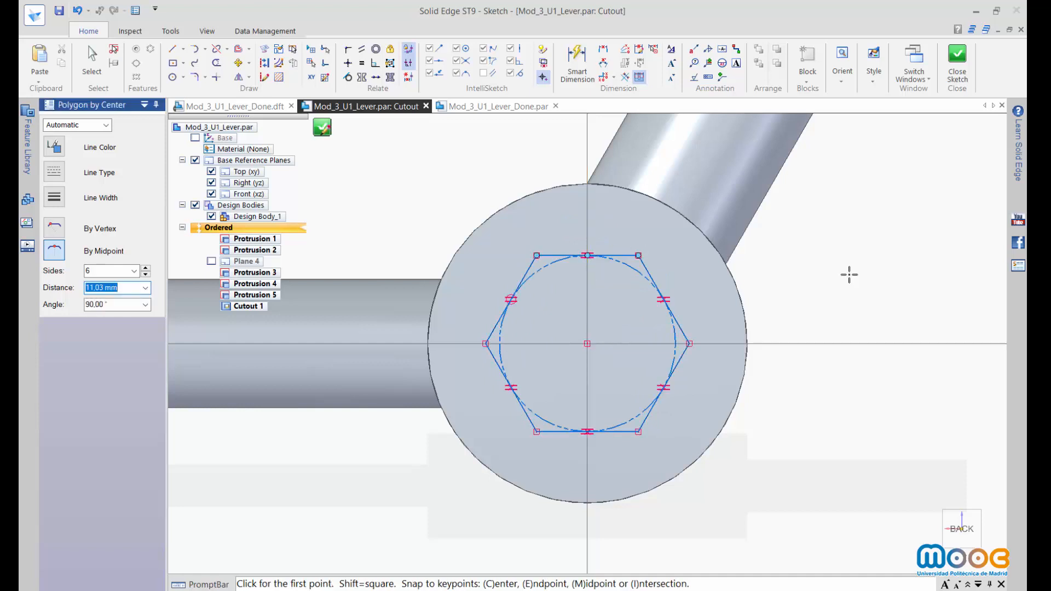
- Dimension the distance between the hexagon's two horizontal sides and set it to 20 mm
click(603, 50)
click(620, 256)
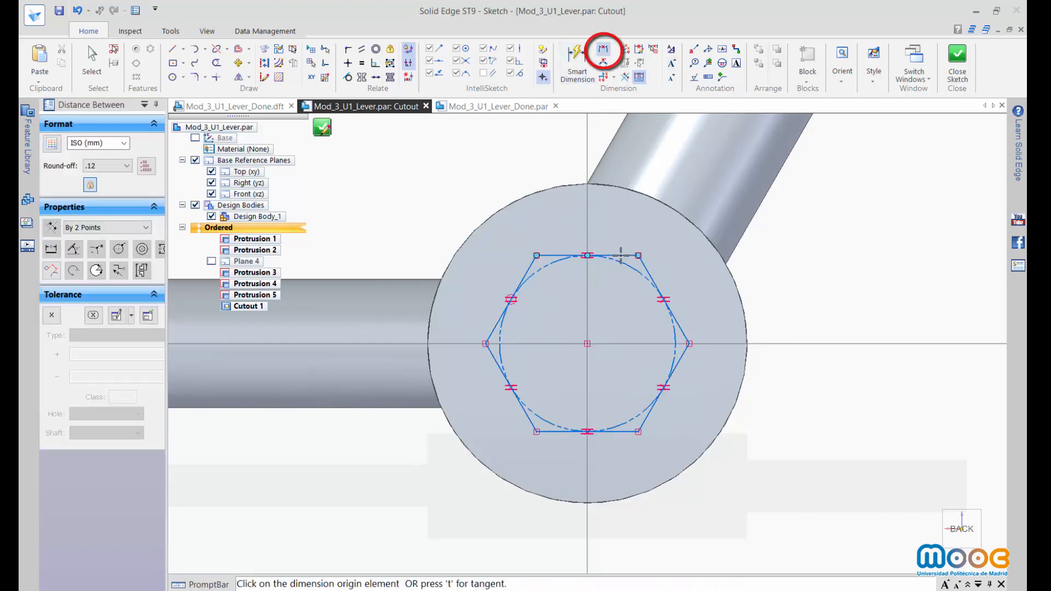
click(621, 432)
click(809, 417)
text(20)
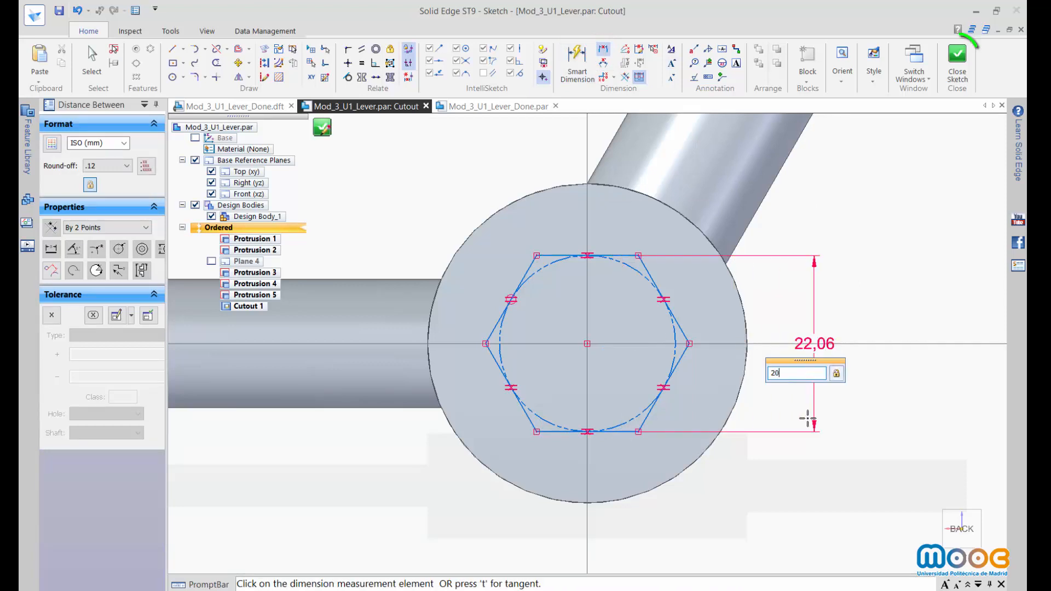
key(Return)
- Close the hexagon sketch, cut it into the large cylinder with a finite extent, and save the part
click(958, 60)
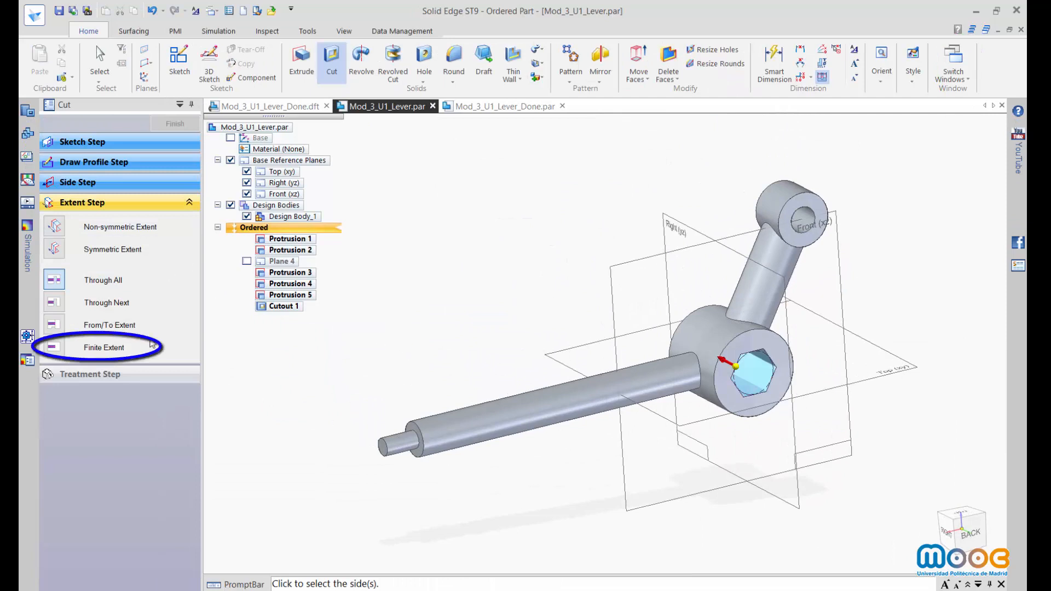
click(119, 348)
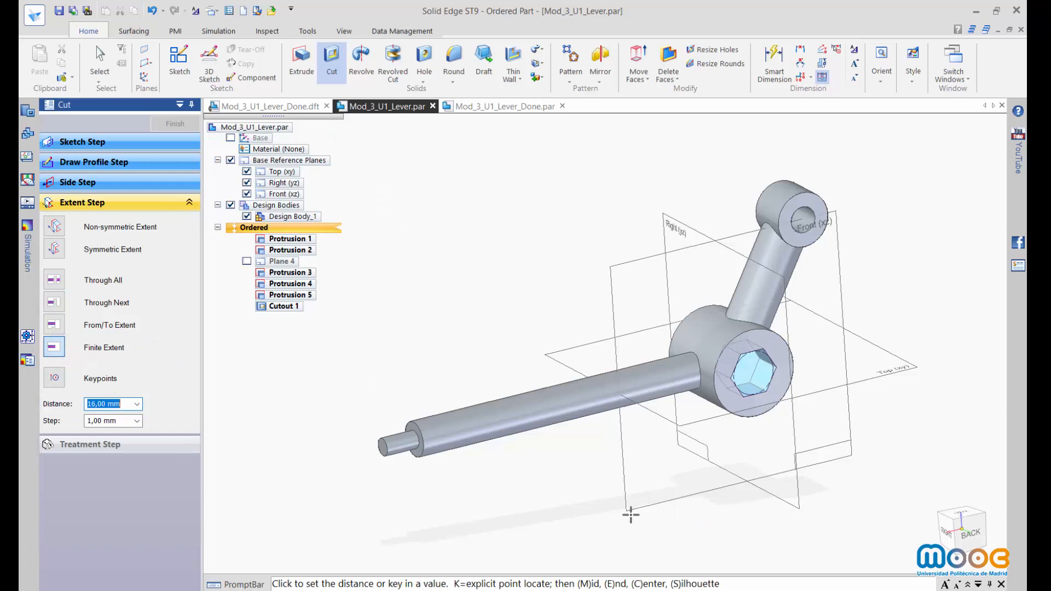
middle_drag(551, 490, 618, 486)
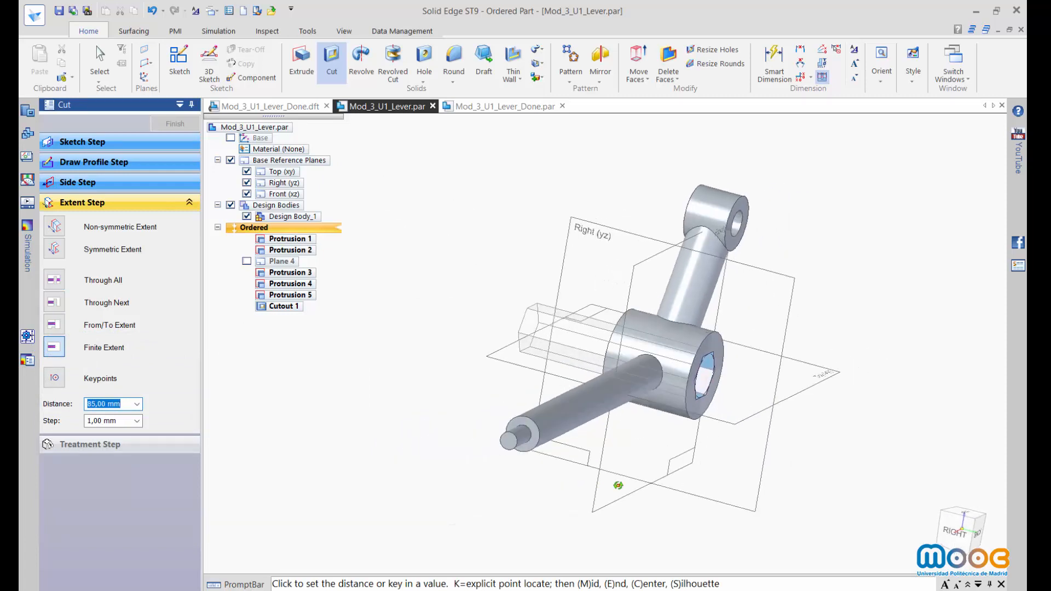
middle_drag(770, 512, 668, 541)
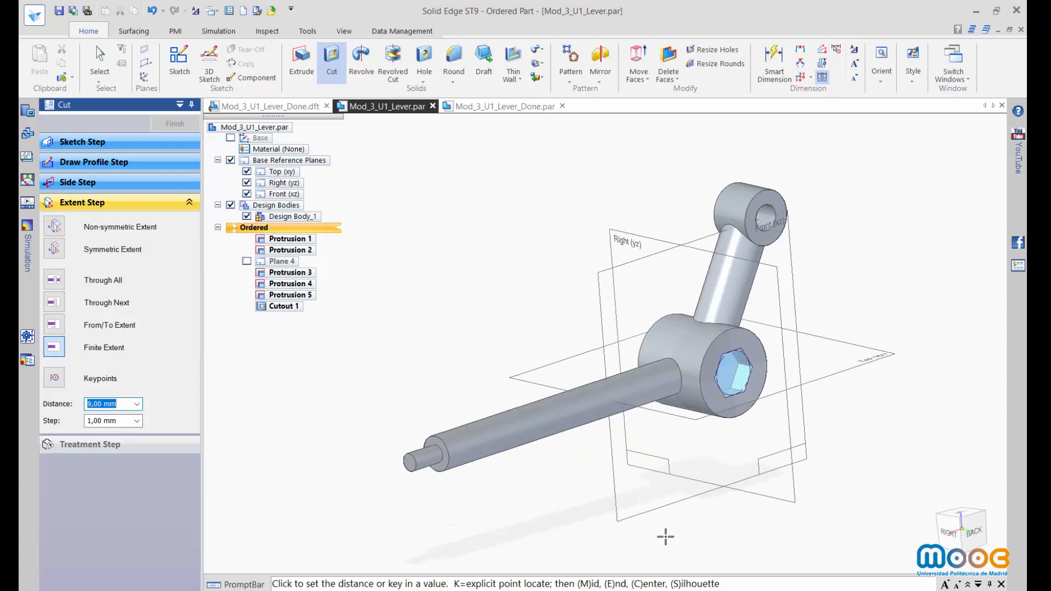
click(666, 537)
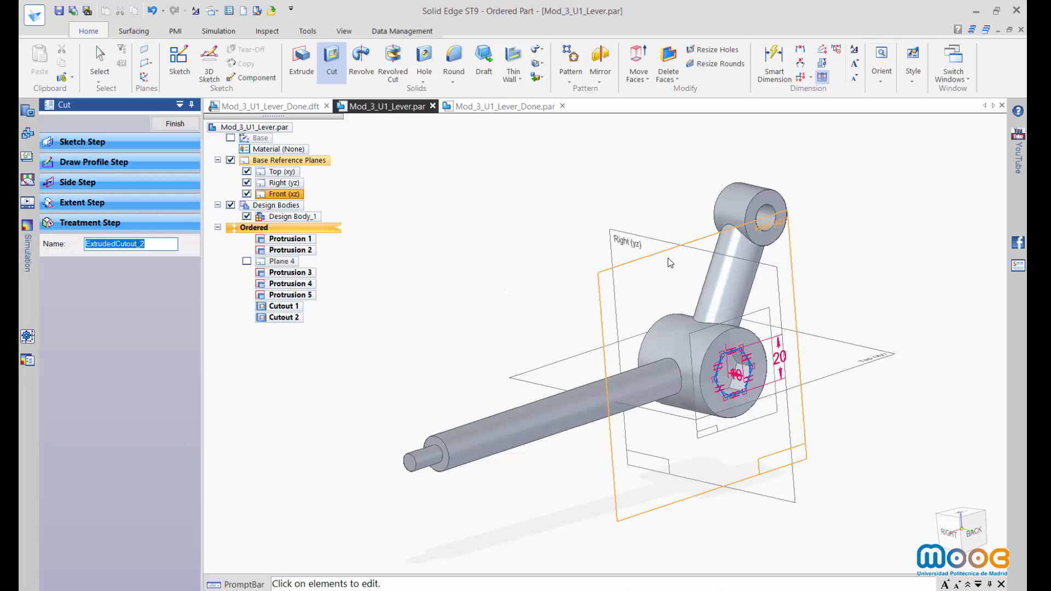
click(176, 124)
click(60, 11)
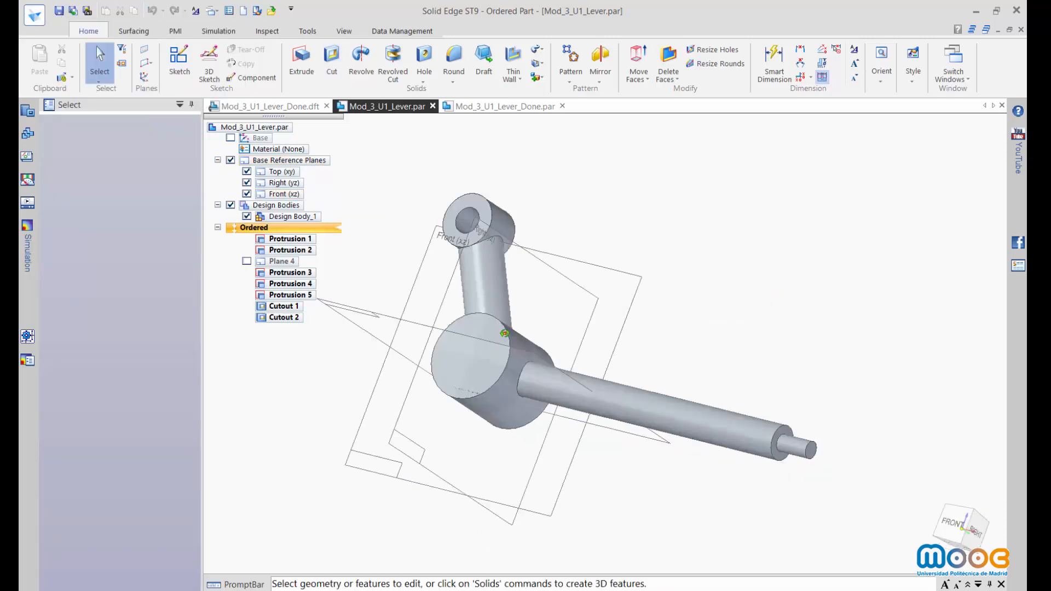
- Mirror the hexagonal cutout about the Front (xz) plane onto the opposite face of the large cylinder
mouse_move(507, 331)
middle_down()
mouse_move(355, 359)
mouse_move(570, 272)
mouse_move(415, 277)
mouse_move(371, 297)
mouse_move(471, 295)
mouse_move(411, 290)
mouse_move(411, 329)
mouse_move(347, 297)
mouse_move(371, 263)
mouse_move(839, 241)
mouse_move(509, 414)
mouse_move(703, 222)
middle_up()
mouse_move(712, 257)
middle_down()
mouse_move(722, 300)
mouse_move(369, 337)
middle_up()
click(286, 318)
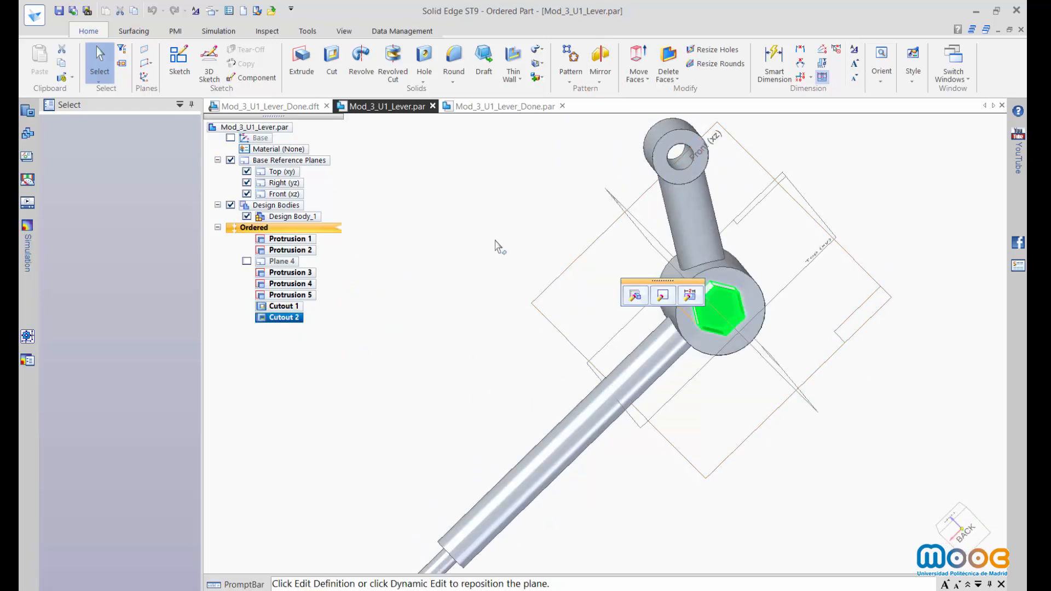
click(605, 55)
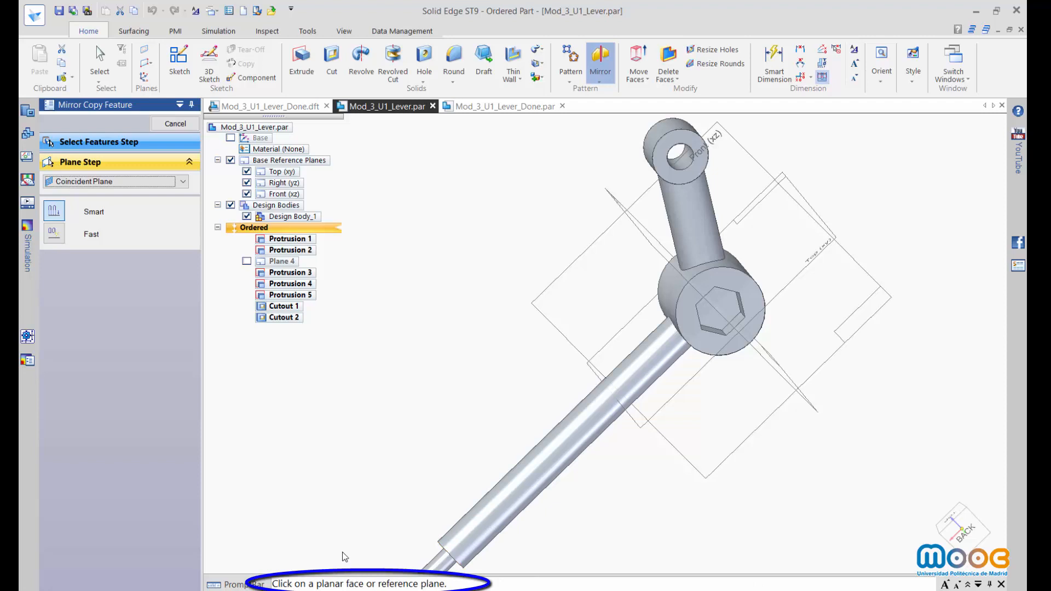
click(580, 255)
middle_drag(300, 431, 320, 455)
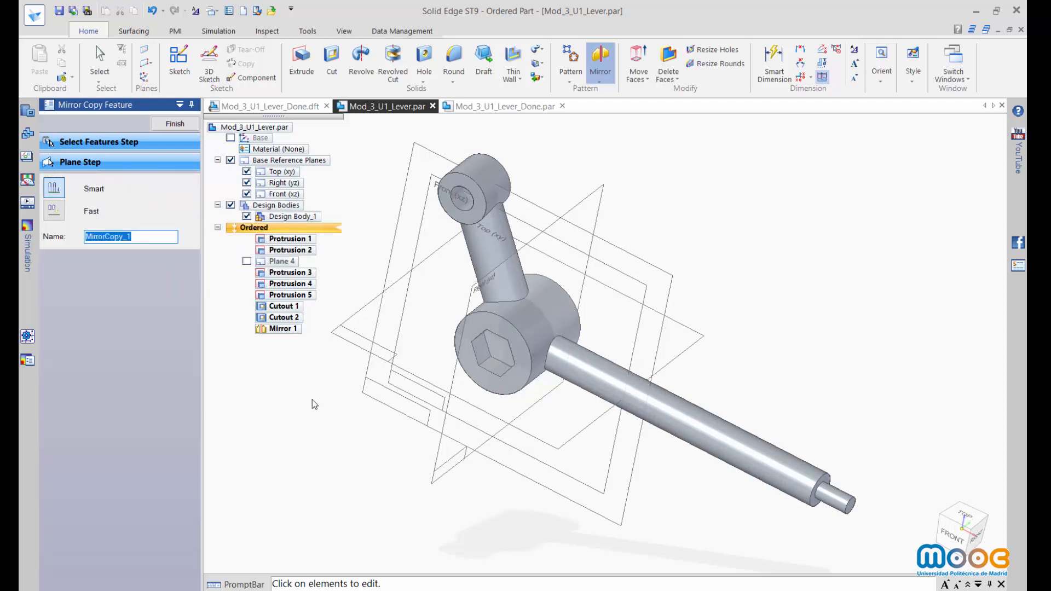
middle_drag(792, 277, 755, 325)
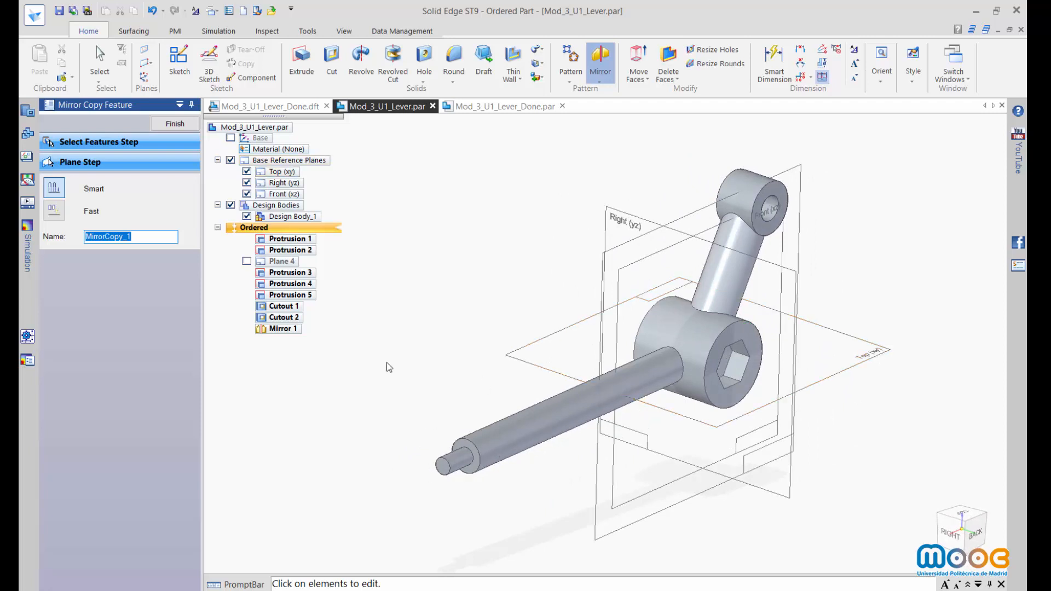
- Start a Thread on the small cylinder at the shaft's tip, with its free end face as the thread start
click(425, 77)
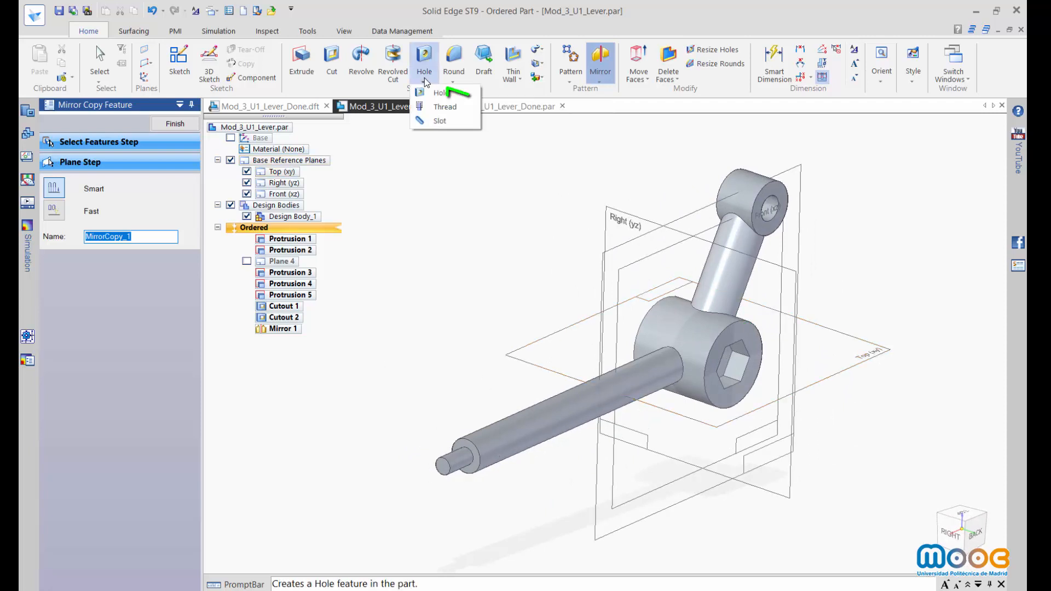
click(420, 106)
click(595, 166)
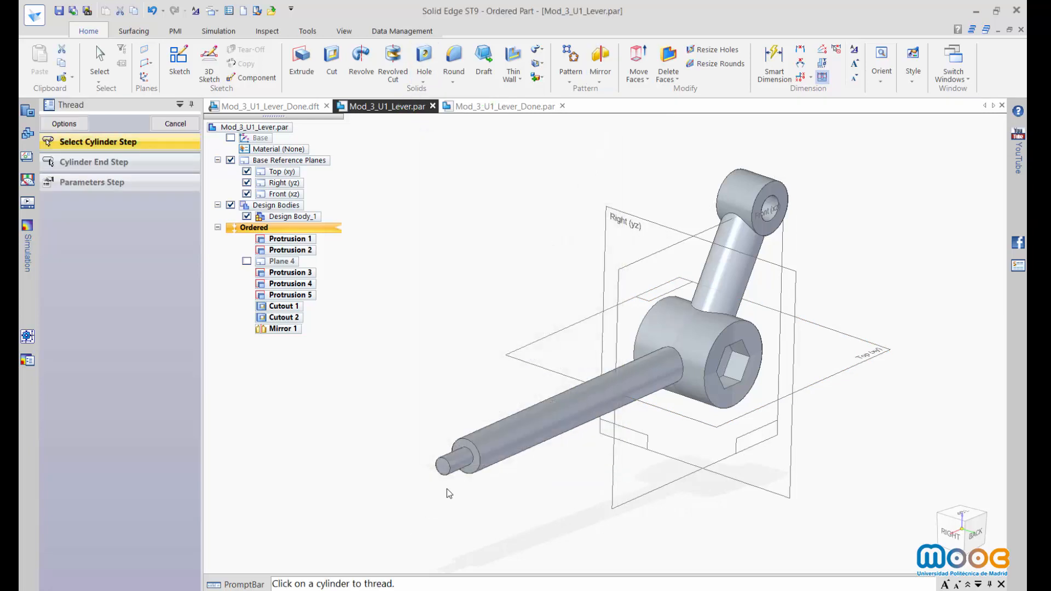
click(451, 462)
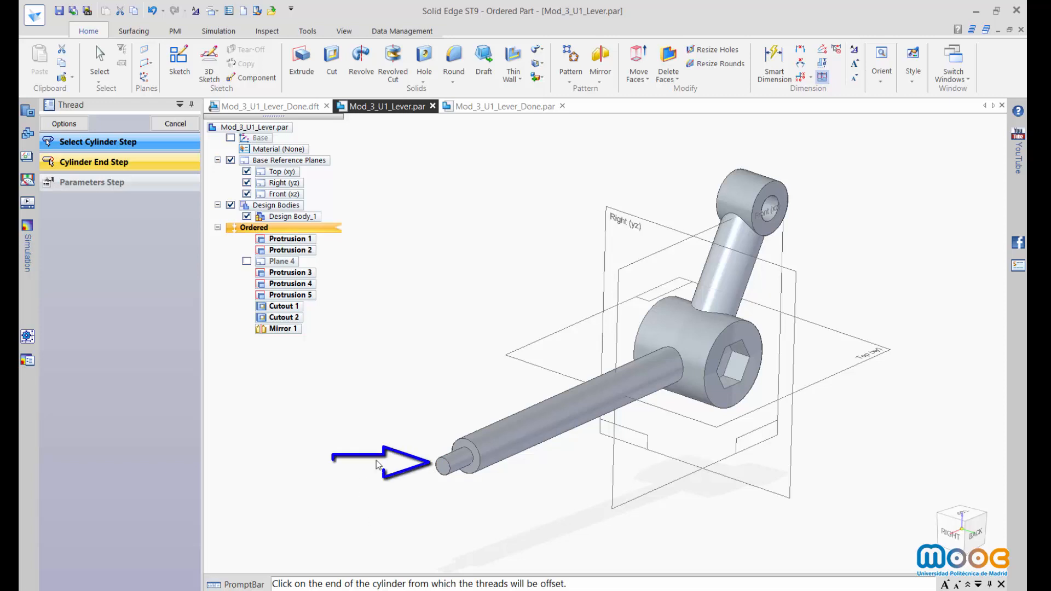
click(449, 468)
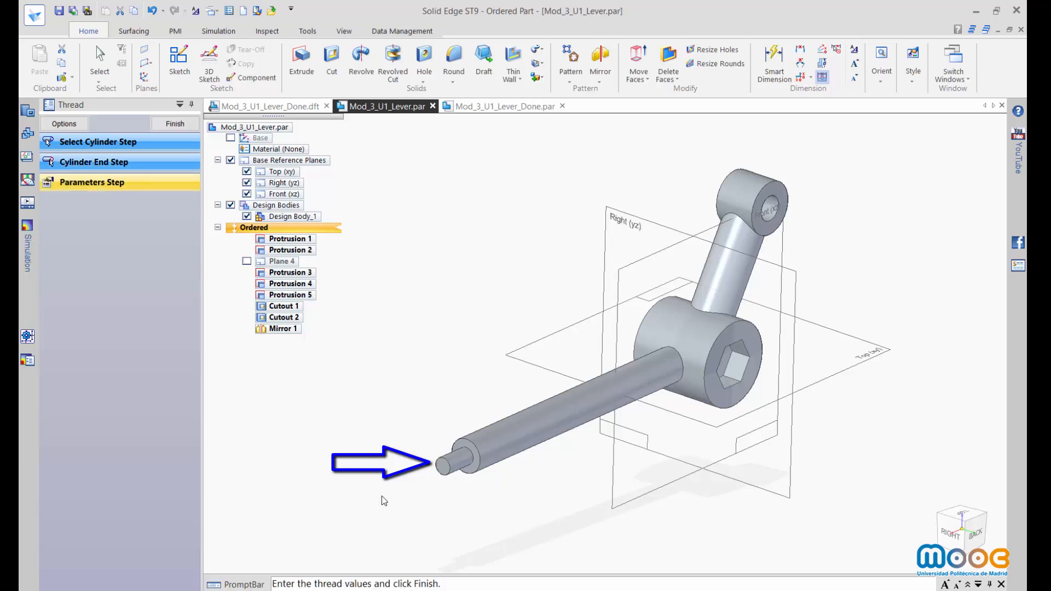
- Give the M8 thread a finite depth with 0 mm offset and finish it on the small end cylinder
click(162, 218)
click(139, 229)
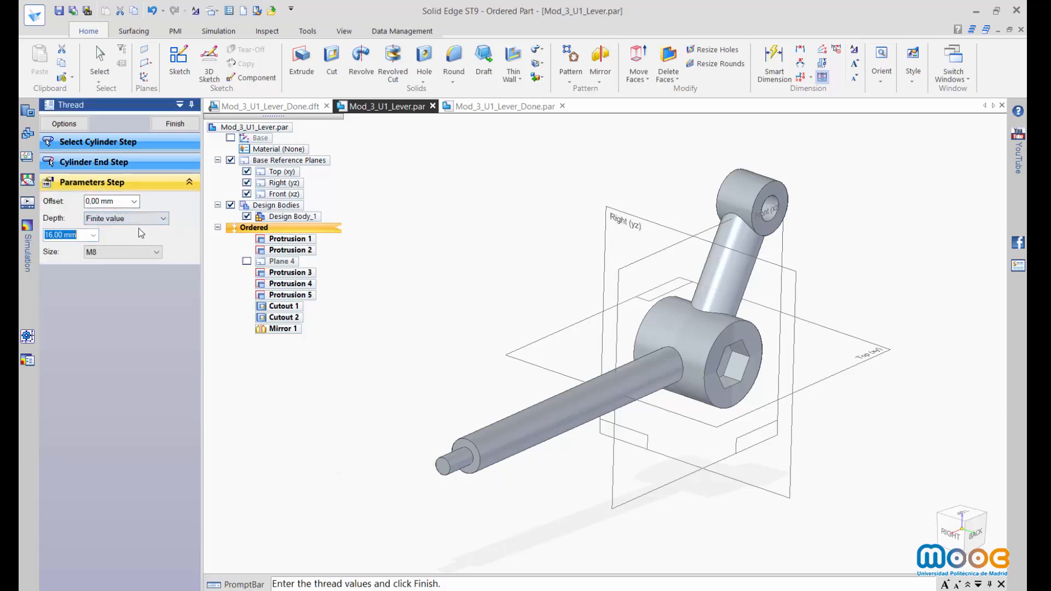
click(94, 236)
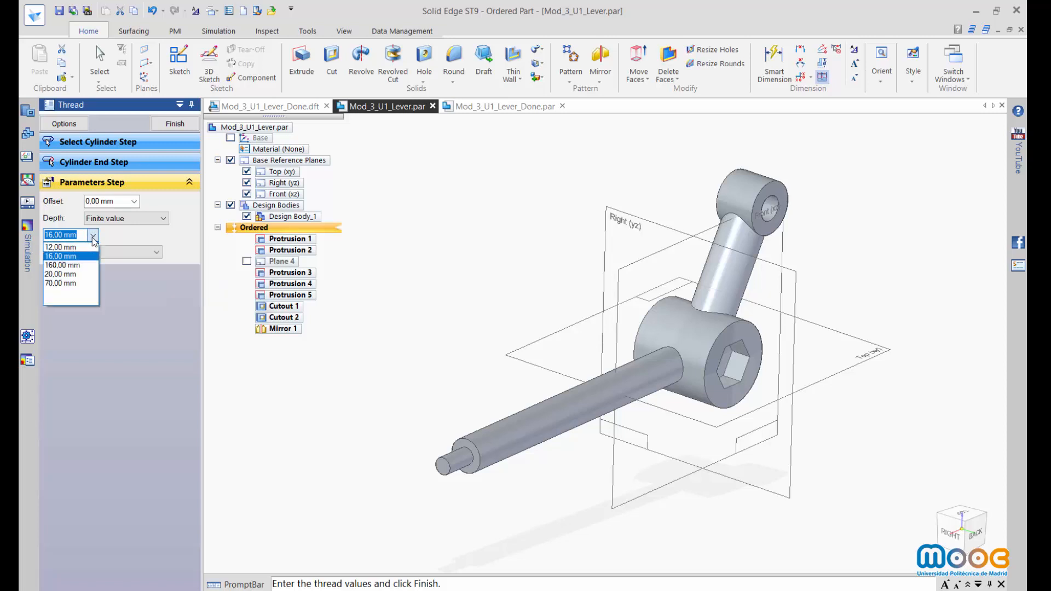
click(94, 236)
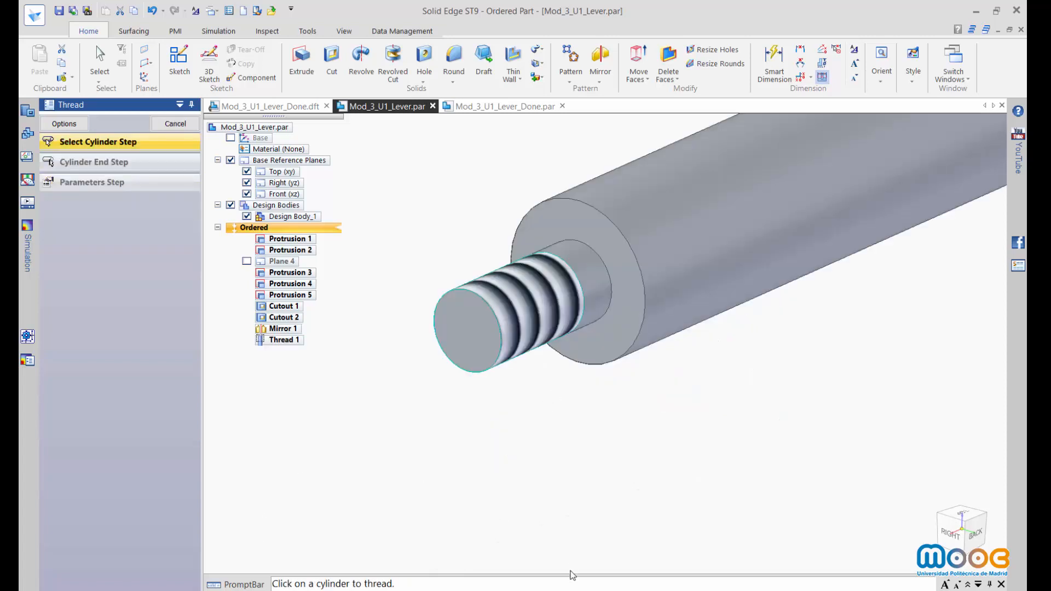
scroll(564, 487, down, 6)
scroll(451, 345, up, 7)
scroll(460, 349, down, 5)
scroll(471, 354, up, 7)
scroll(493, 383, down, 4)
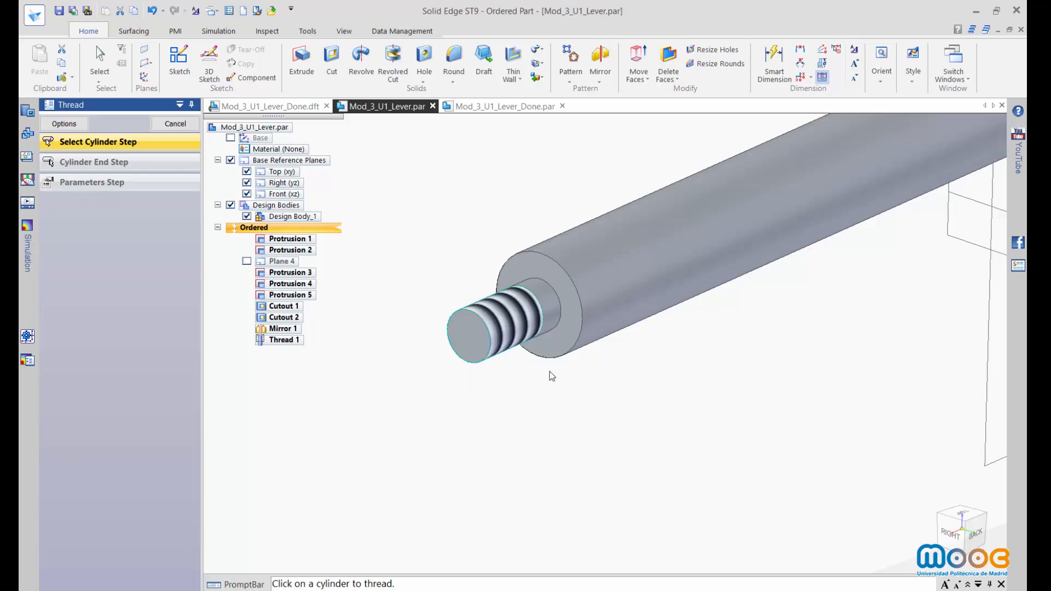
- Chamfer the circular edge at the threaded cylinder's free end with a 1 mm setback
click(453, 81)
click(482, 108)
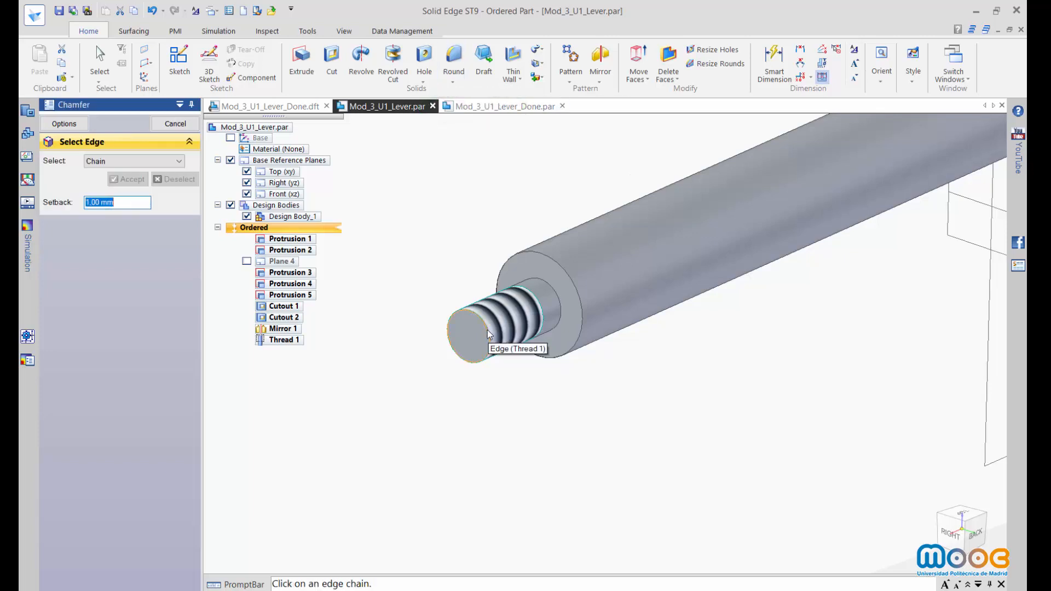
click(487, 329)
click(132, 180)
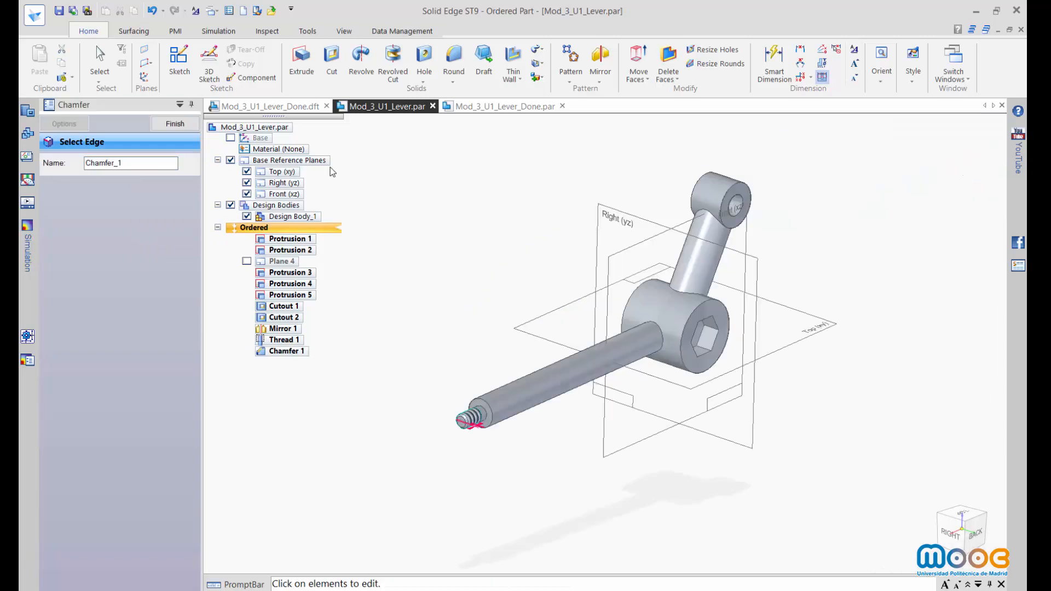
- Hide all base reference planes and finish the Chamfer command
click(230, 161)
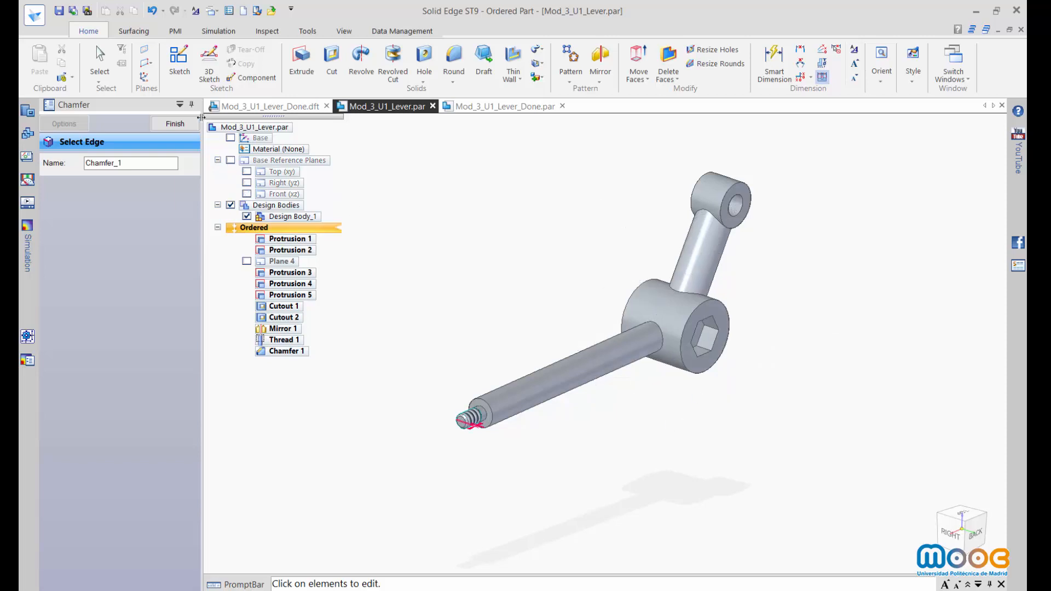
click(175, 124)
key(Escape)
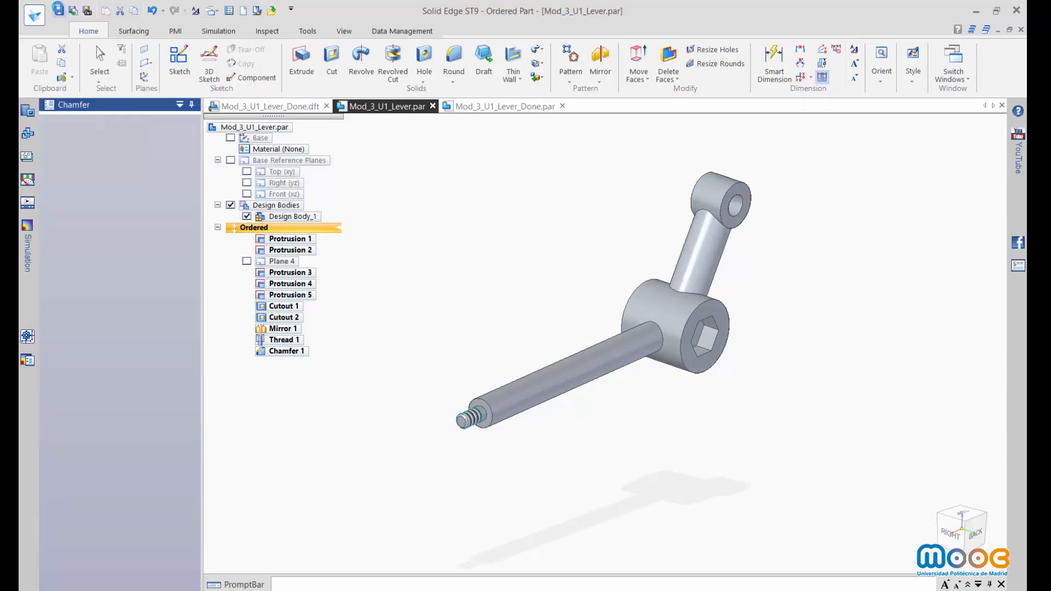
- Compare the lever with the finished reference part Mod_3_U1_Lever_Done.par, examining the reference from another angle
click(493, 106)
click(383, 106)
click(471, 106)
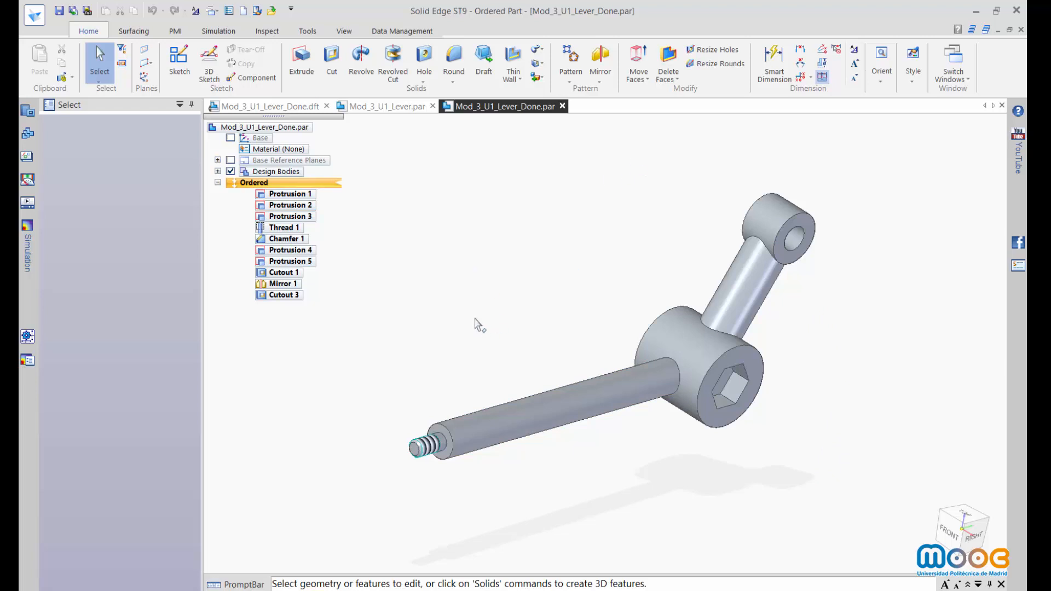
middle_drag(617, 254, 525, 277)
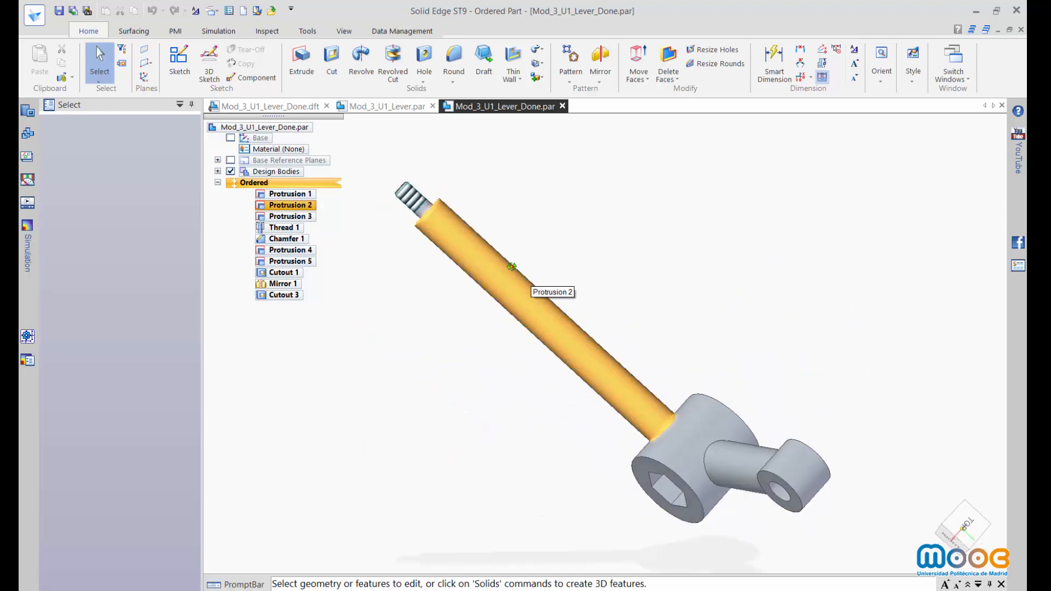